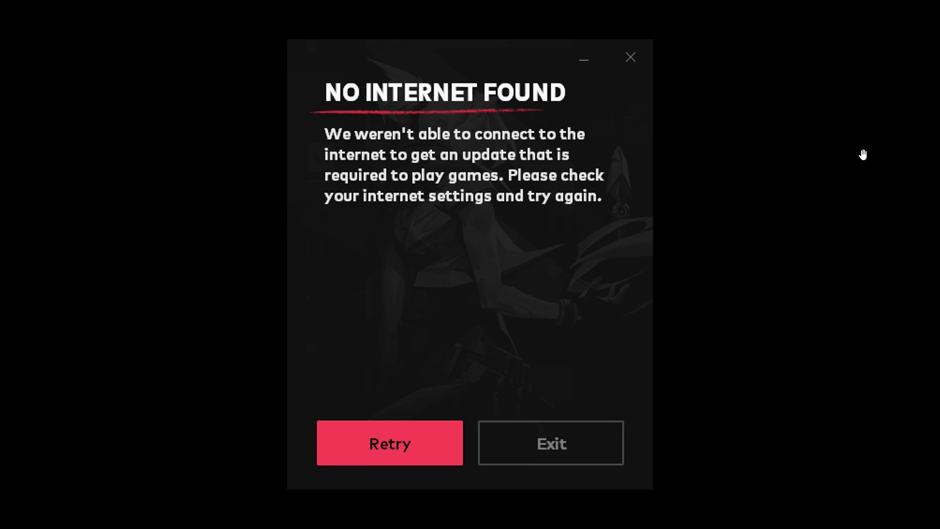
Exit full-screen and close the Photos window showing the 'No Internet Found' error screenshot
key(Escape)
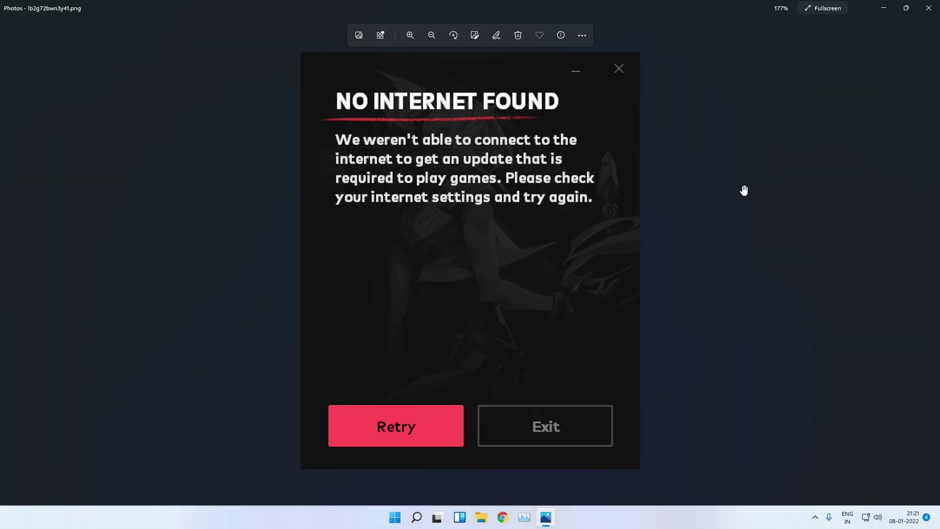
key(alt+F4)
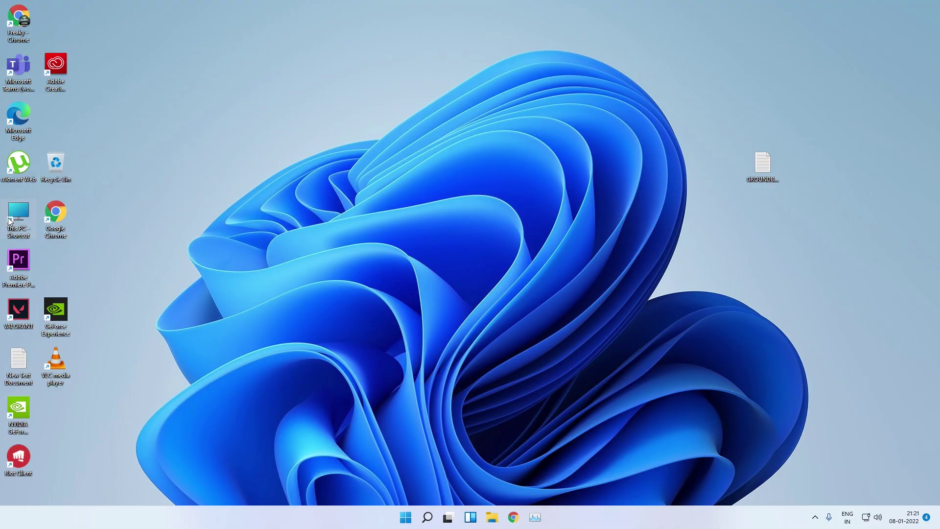
Open This PC from the desktop and browse into Local Disk (C:)
double_click(10, 221)
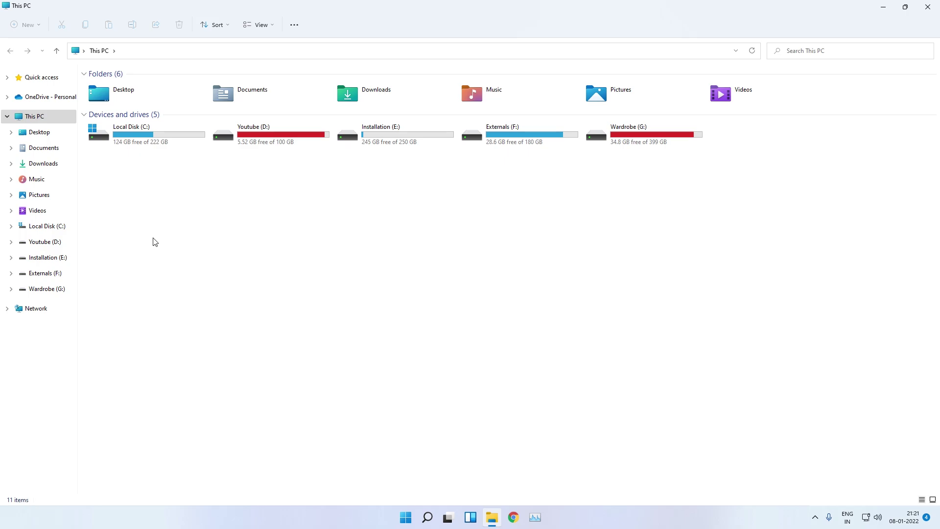
double_click(152, 137)
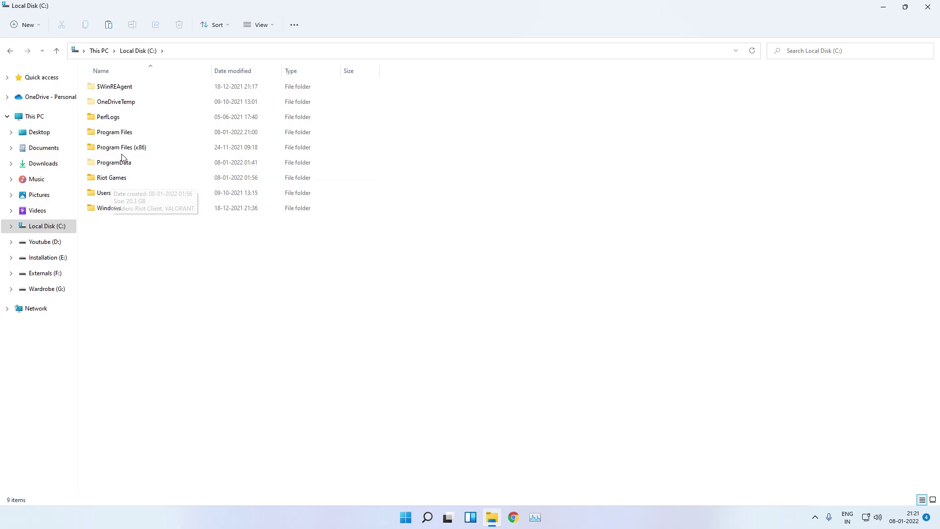
right_click(118, 180)
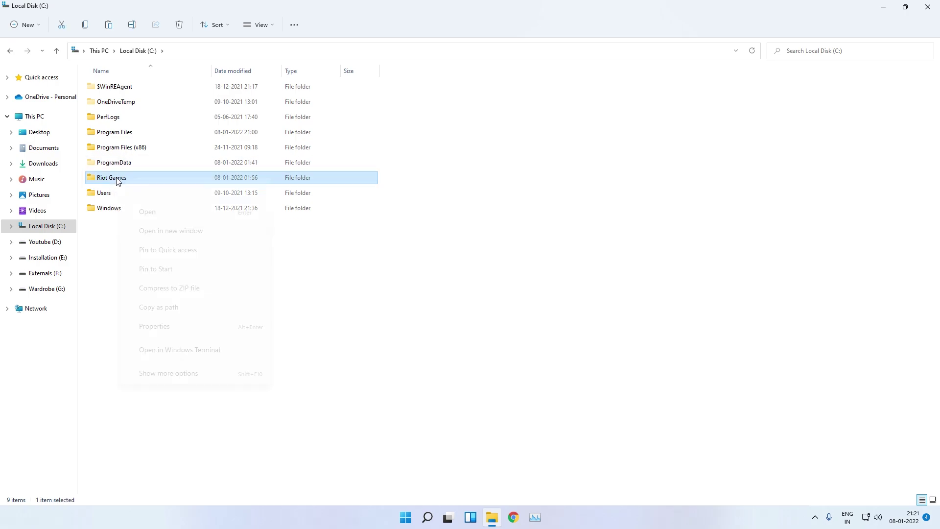
click(118, 210)
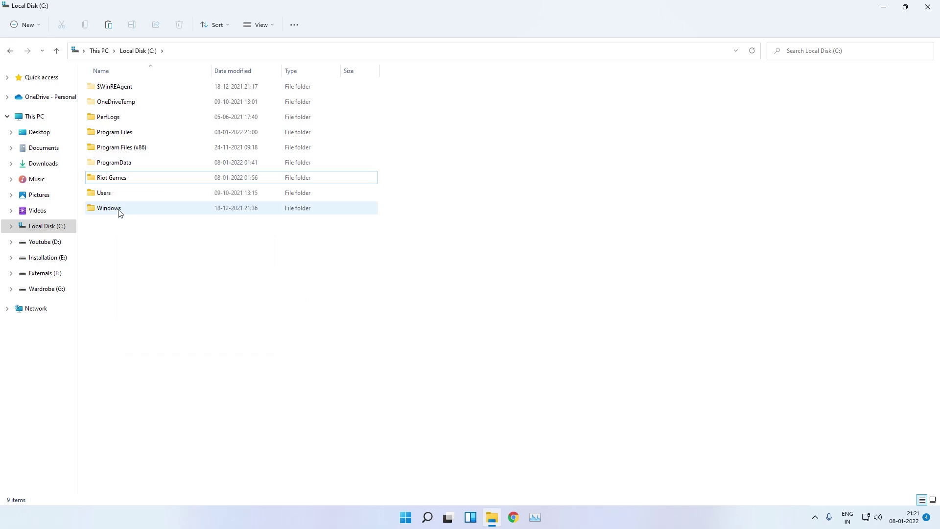
click(145, 183)
key(shift+Delete)
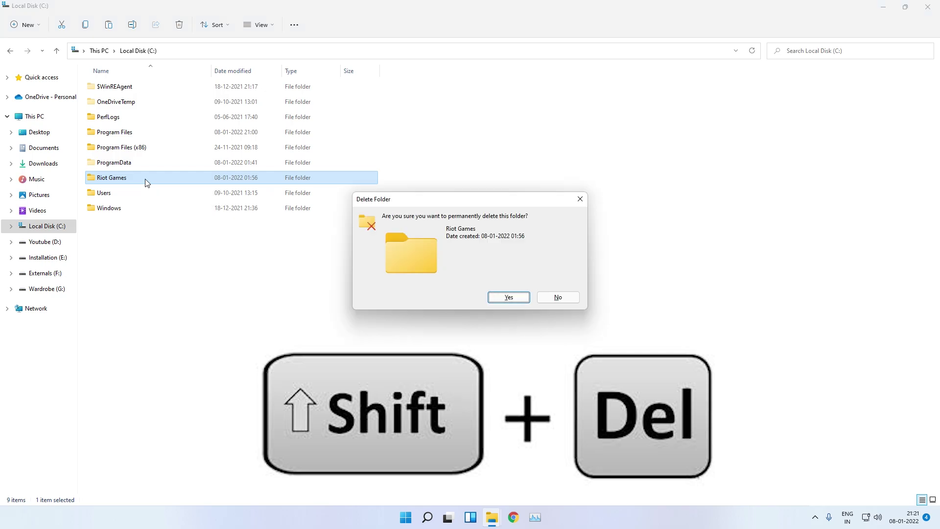
click(573, 298)
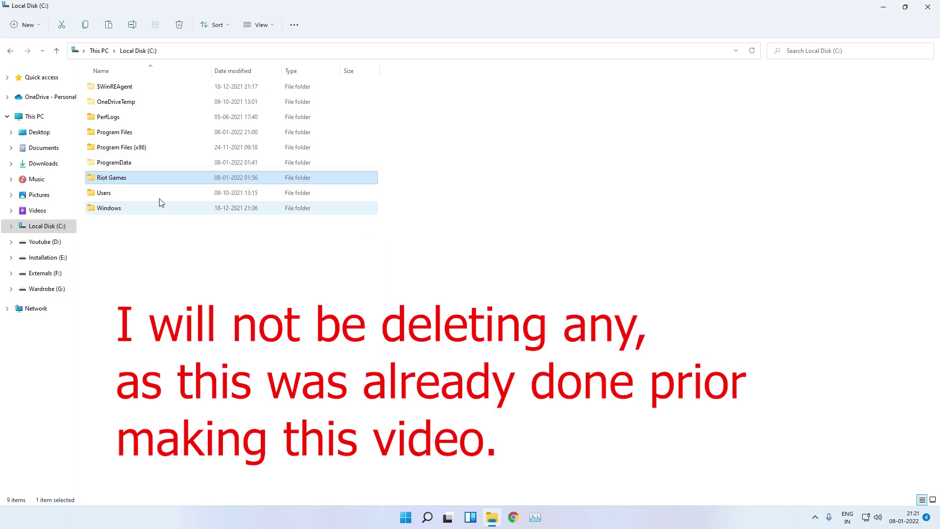
click(255, 264)
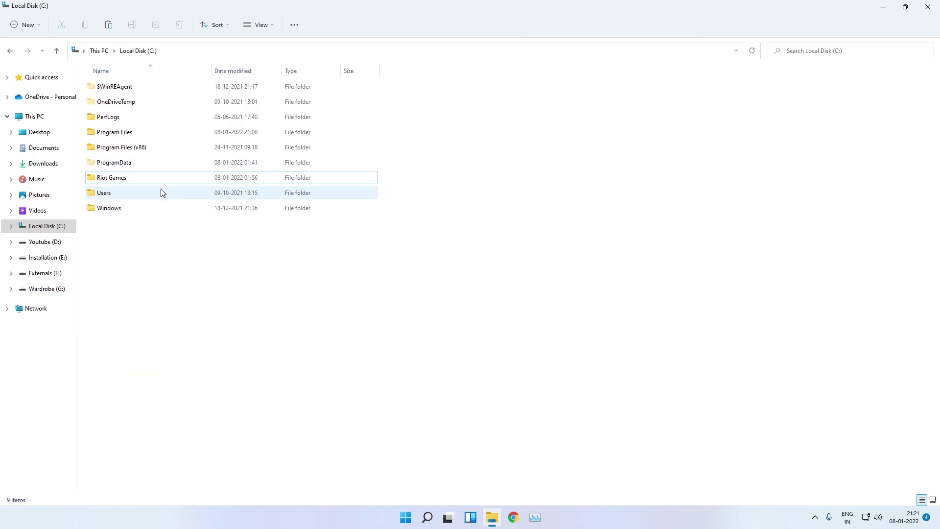
click(131, 180)
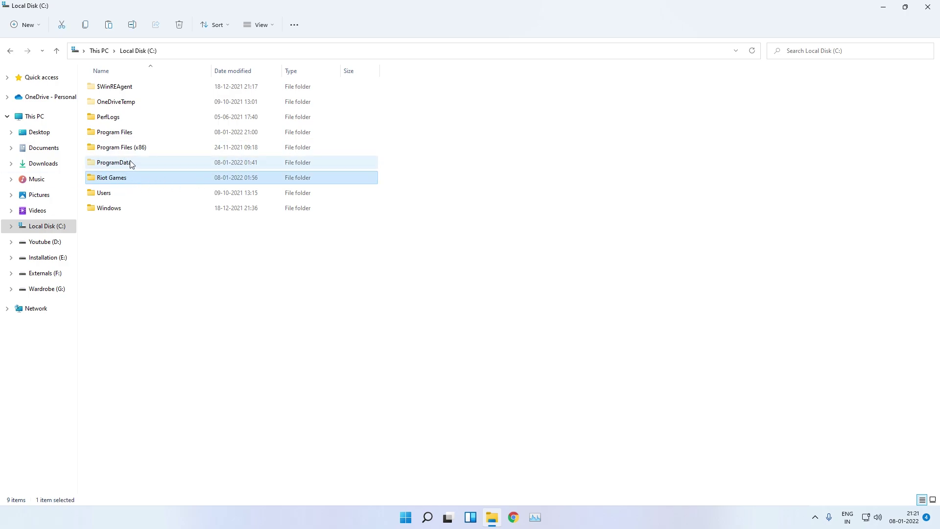
double_click(132, 164)
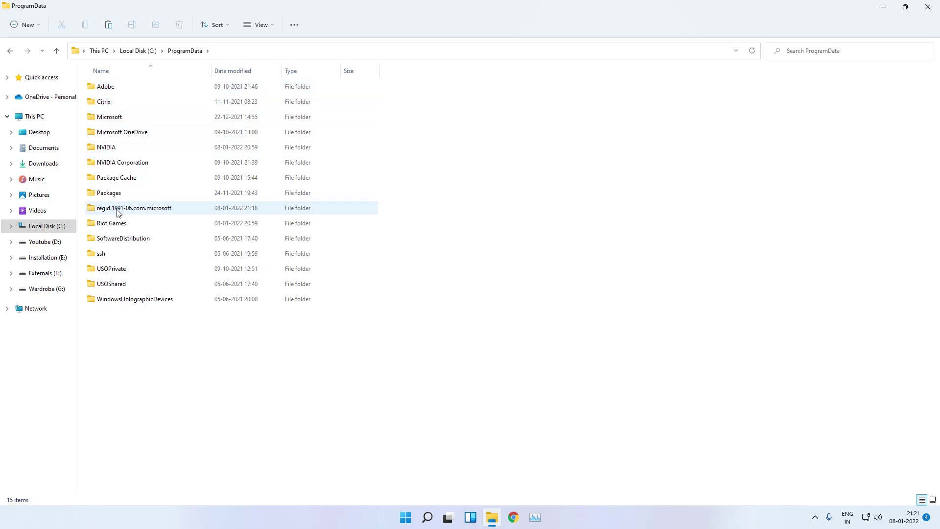
click(116, 229)
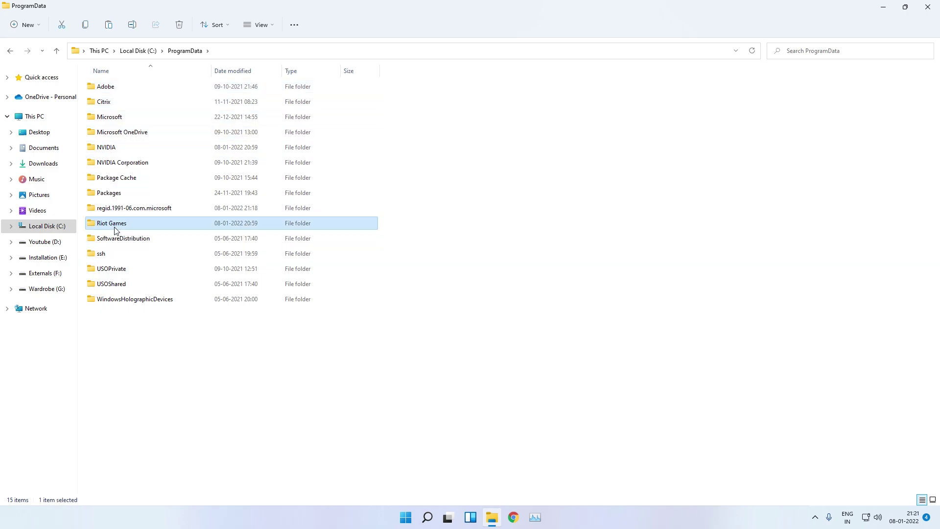
click(9, 52)
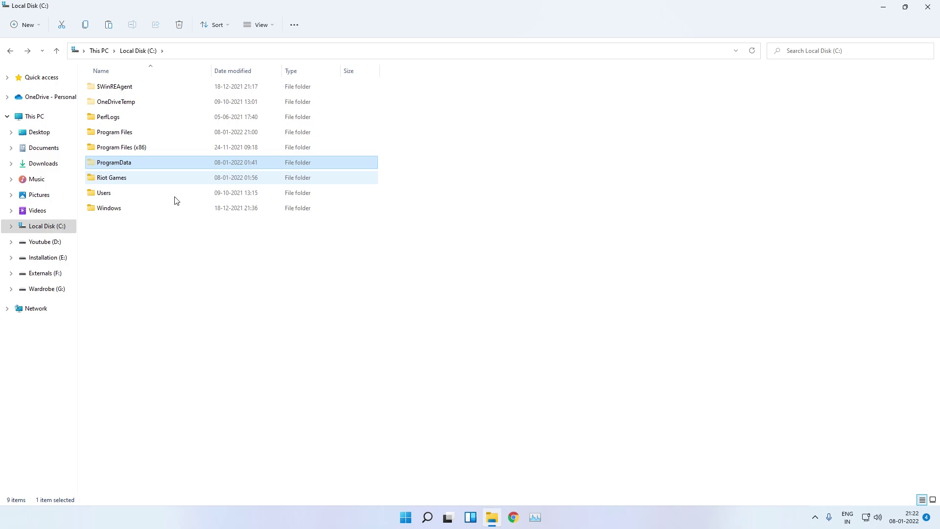
click(272, 27)
mouse_move(256, 191)
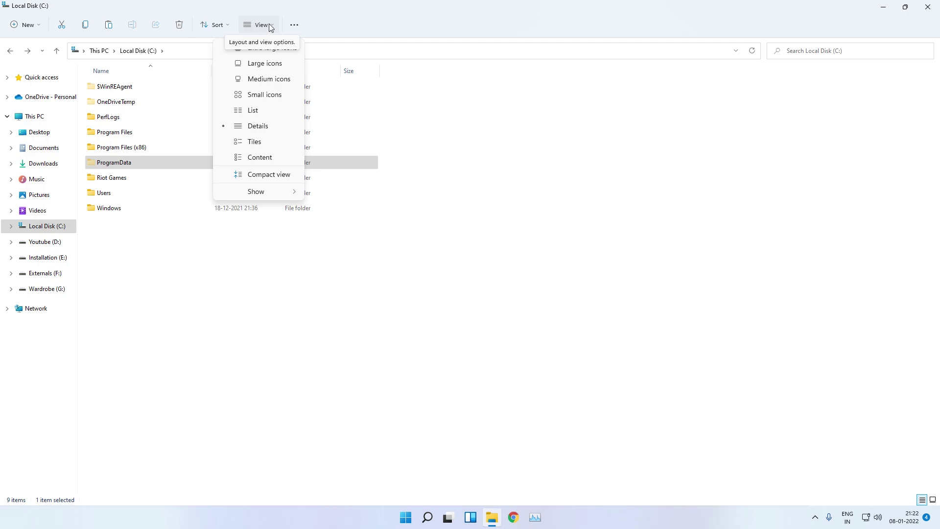
click(103, 265)
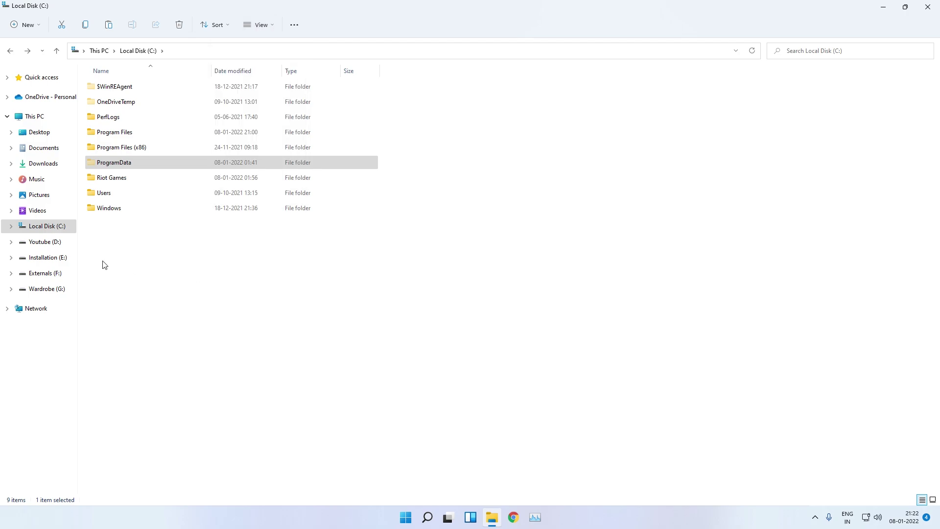
double_click(152, 168)
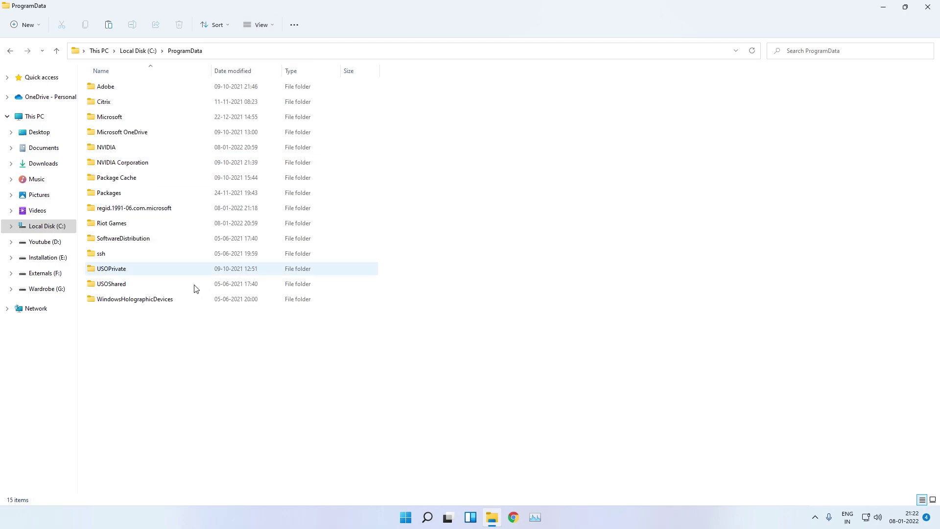
click(187, 223)
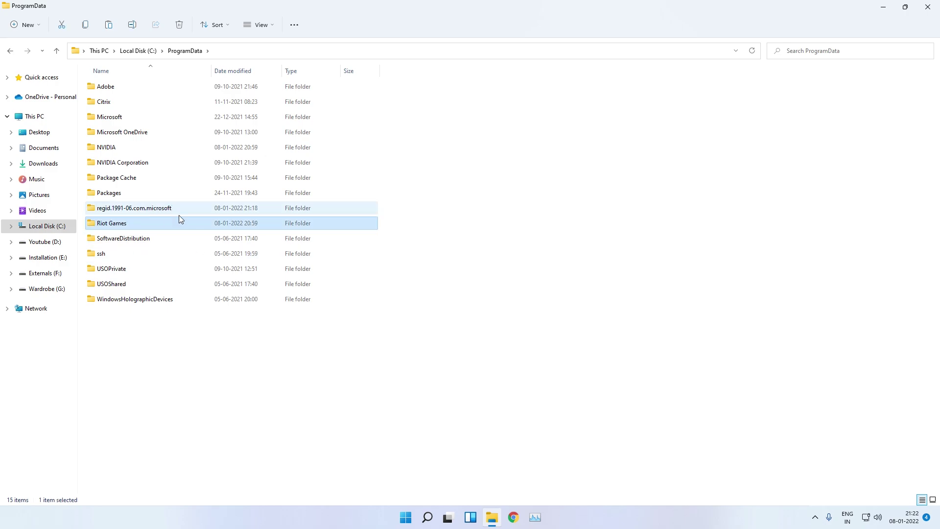
click(10, 51)
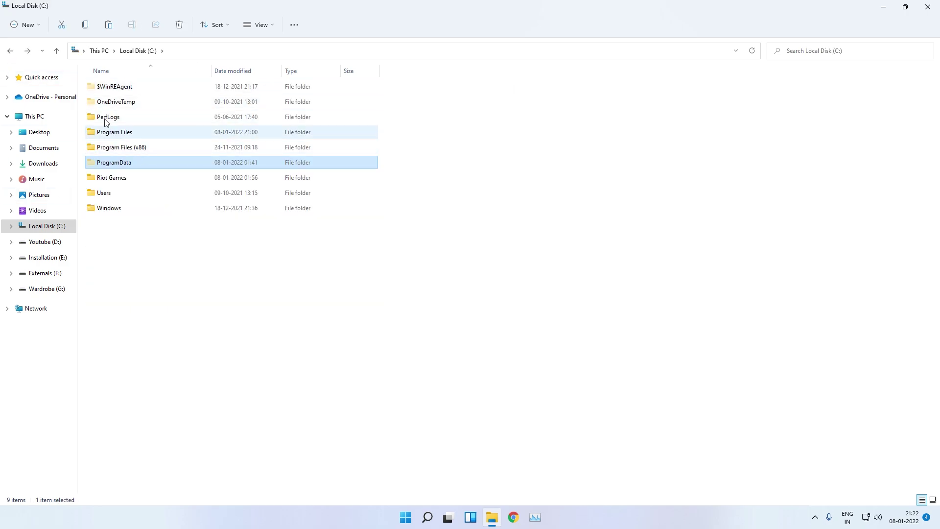
Navigate to Users > user profile > AppData > Local
double_click(115, 193)
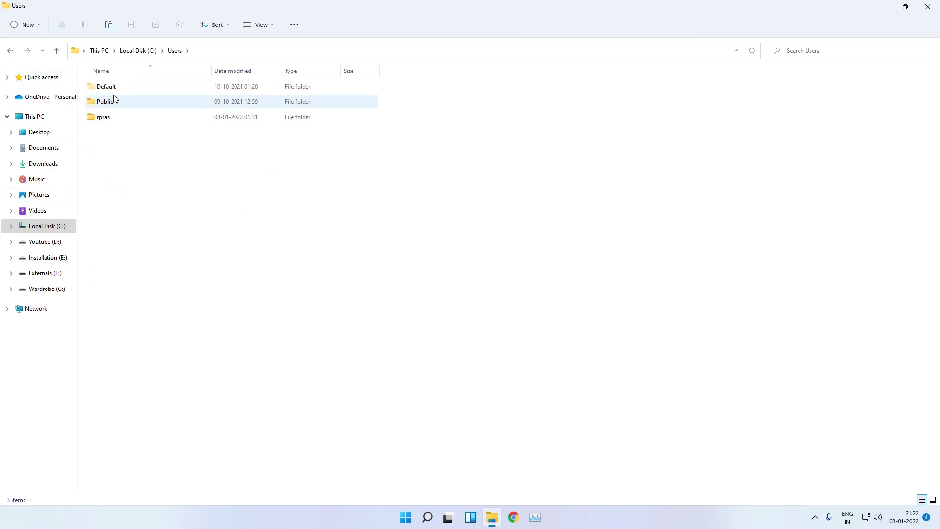
double_click(108, 118)
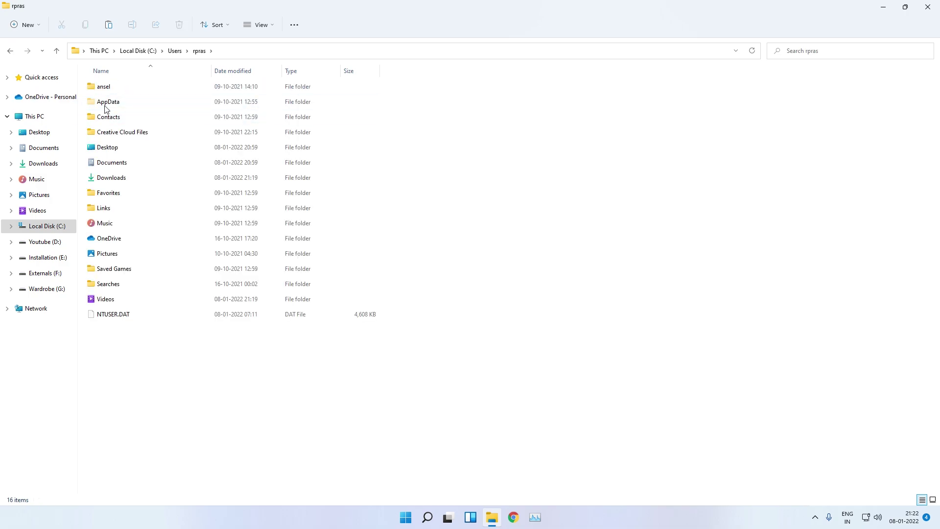
double_click(127, 108)
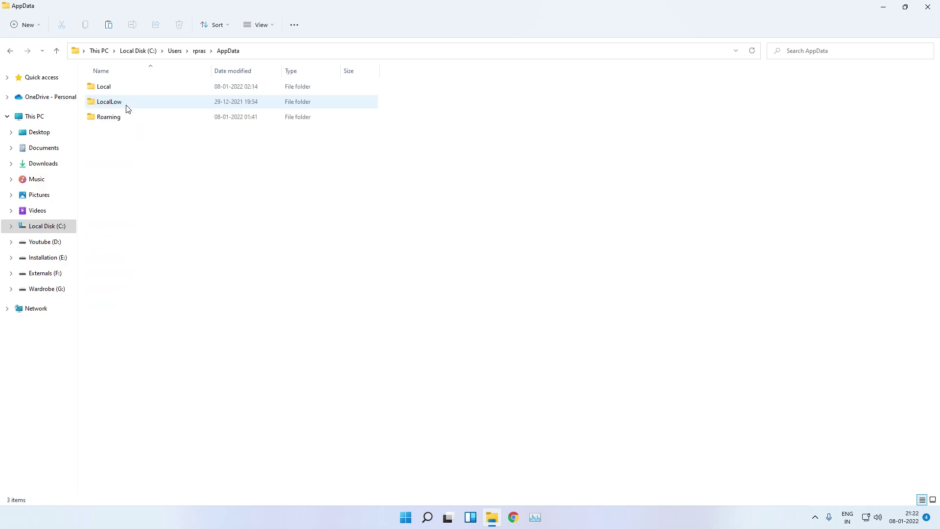
double_click(104, 86)
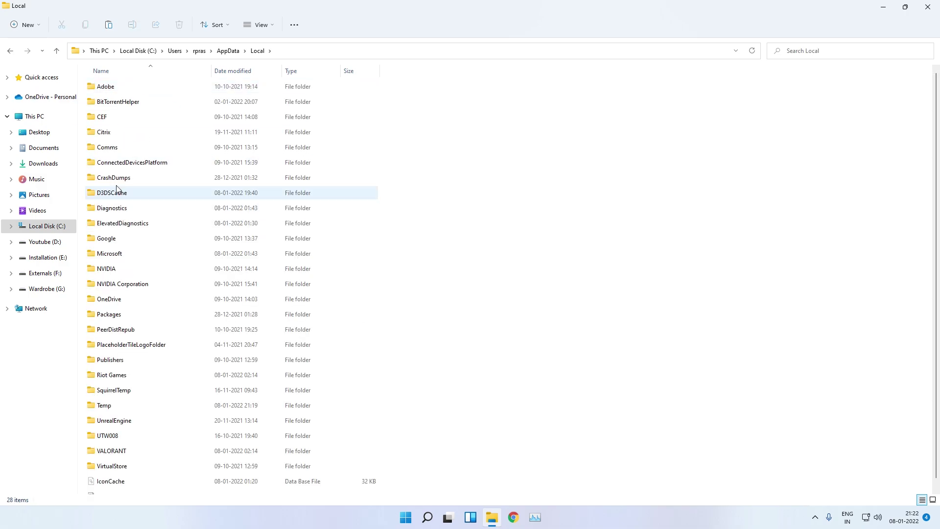
Select the Riot Games and VALORANT folders in Local, then return to AppData
scroll(137, 262, down, 1)
click(118, 368)
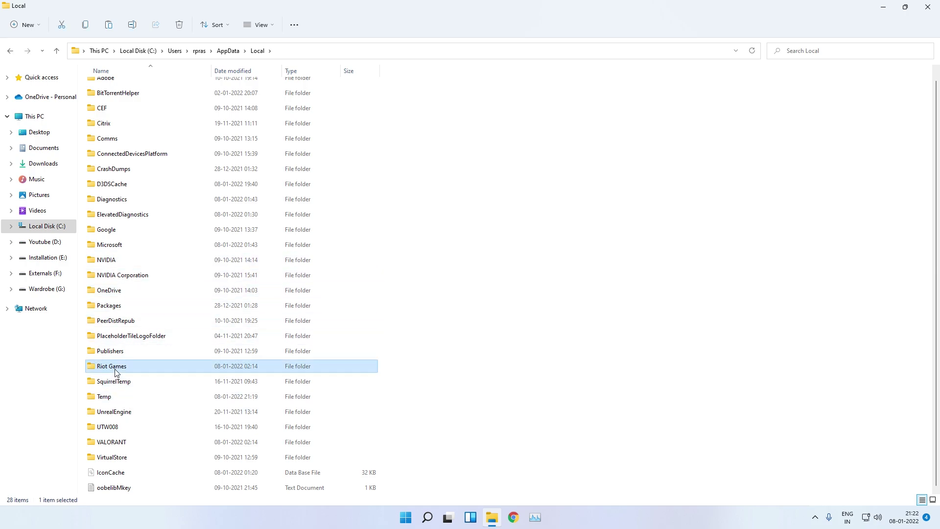
click(130, 443)
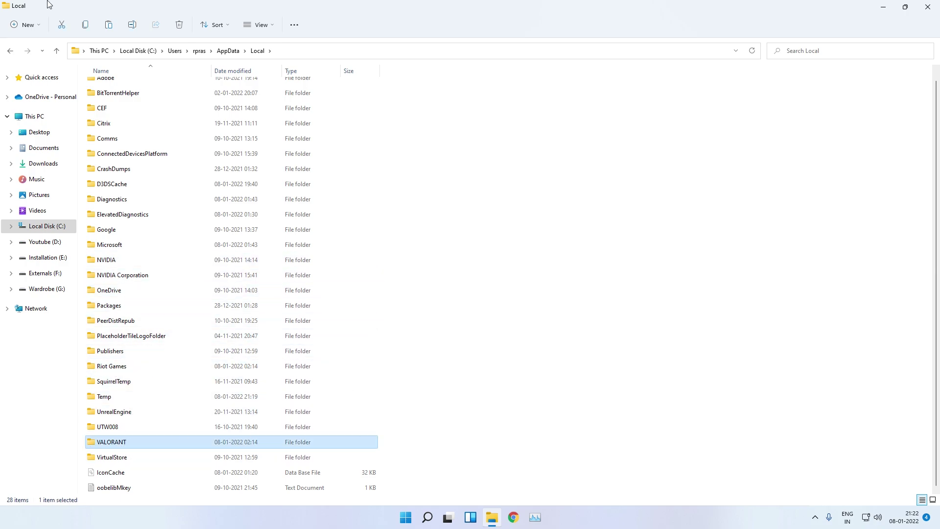
click(9, 51)
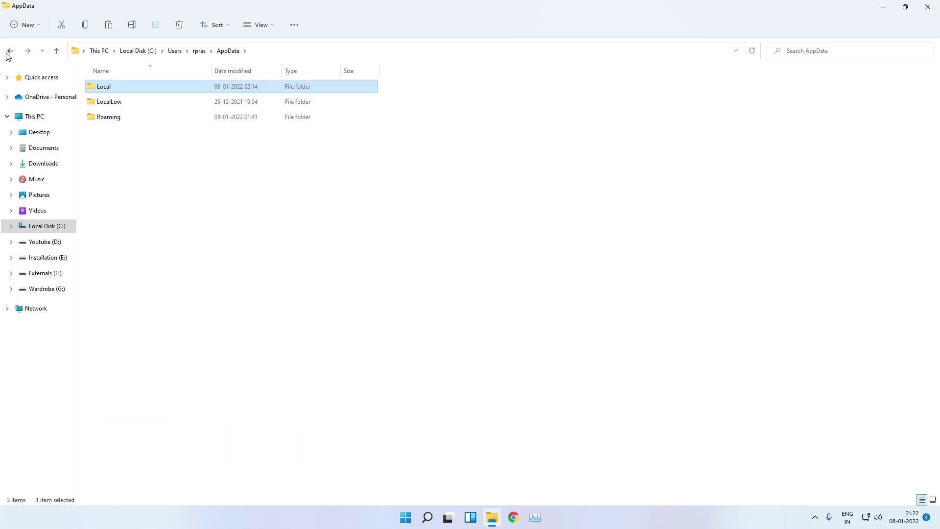
click(931, 8)
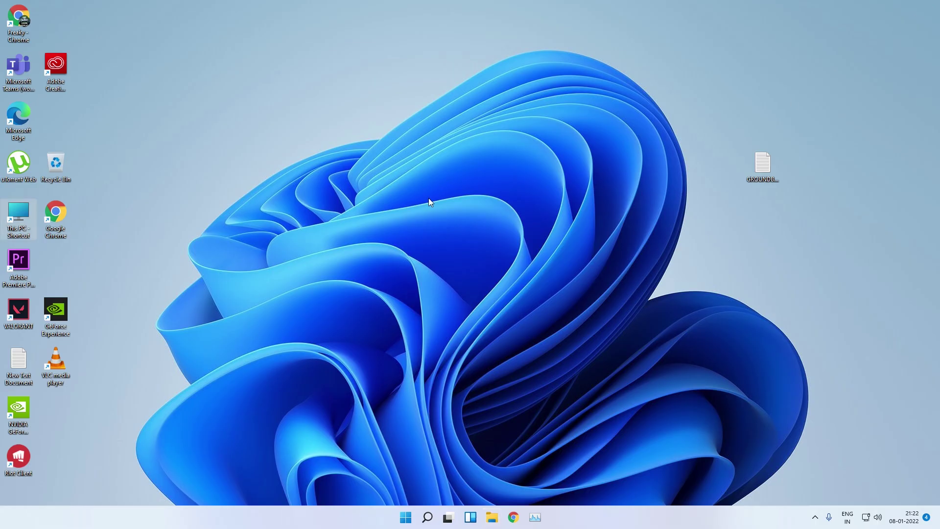
right_click(437, 217)
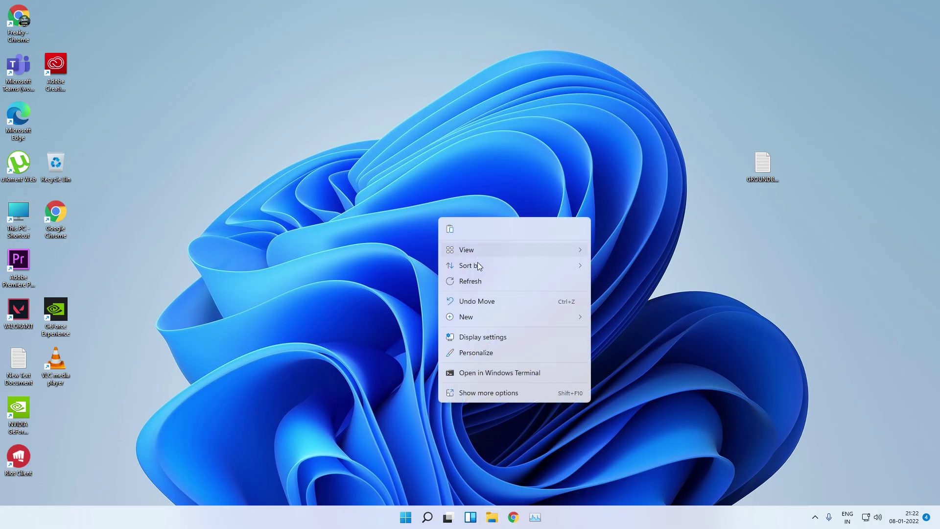
click(469, 283)
right_click(444, 233)
click(474, 297)
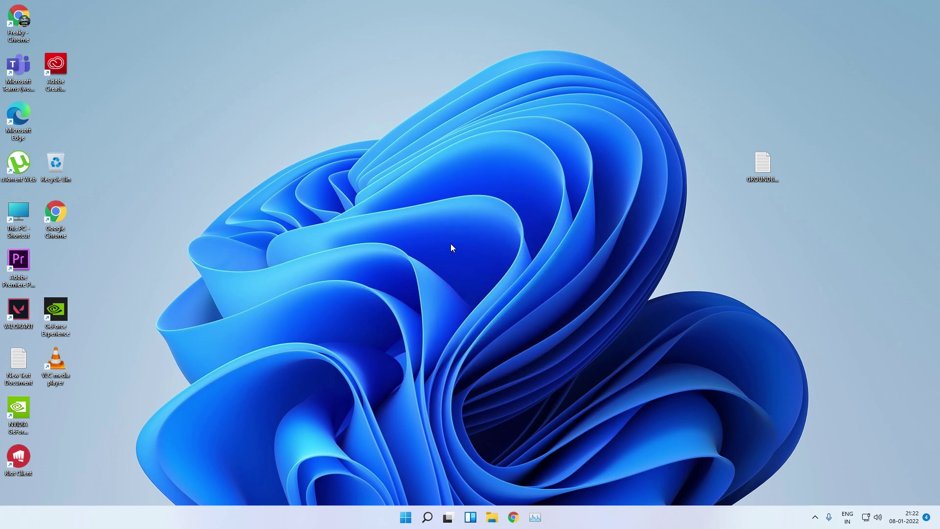
right_click(453, 244)
click(473, 310)
right_click(433, 231)
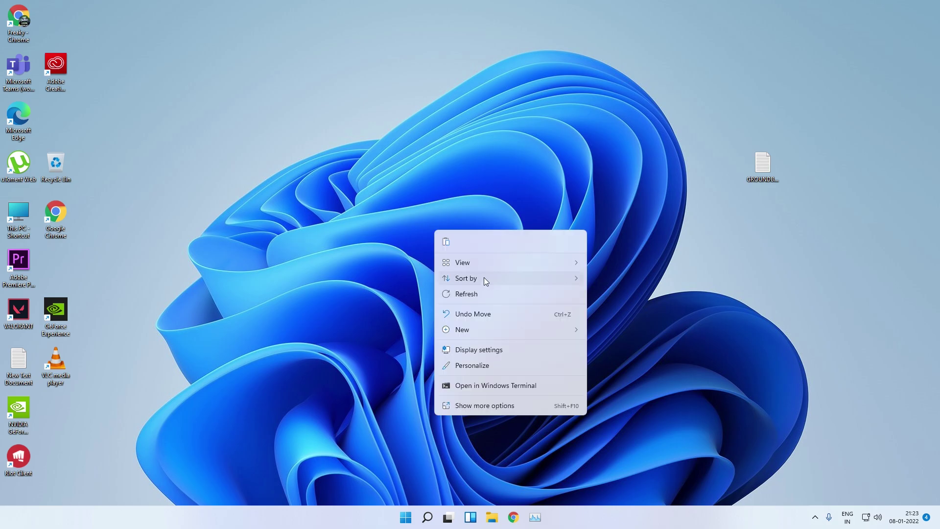
click(481, 294)
right_click(410, 209)
click(443, 267)
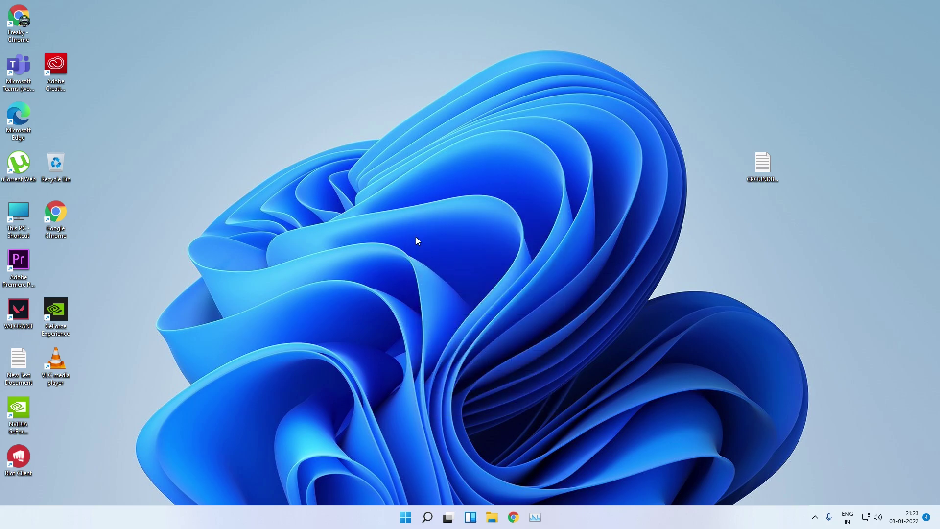
right_click(415, 228)
click(451, 294)
right_click(436, 241)
click(462, 308)
right_click(434, 239)
click(473, 306)
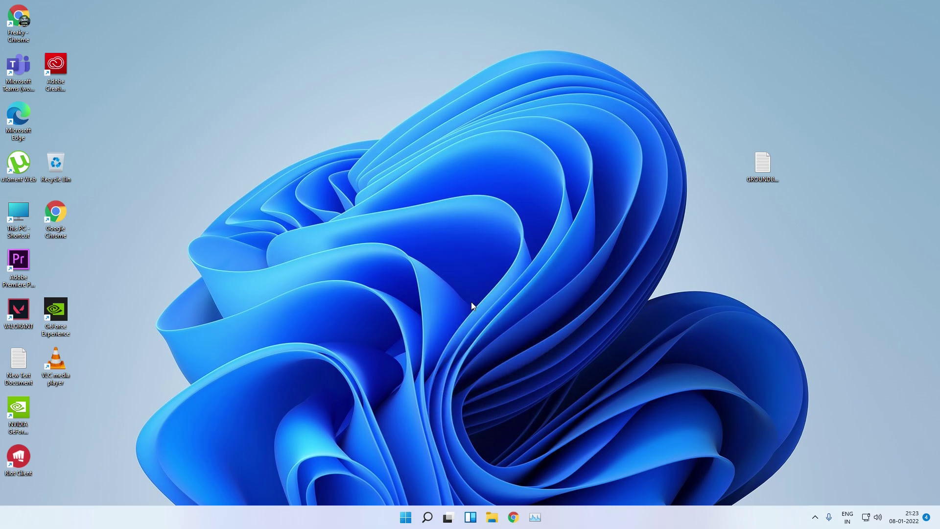